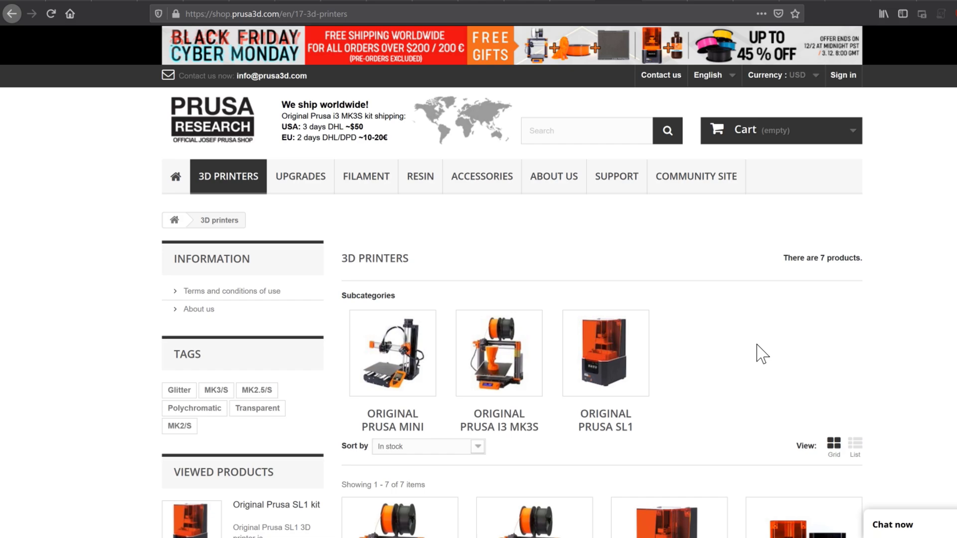
Scroll down the Prusa shop's 3D printers category page
scroll(446, 338, "down", 5)
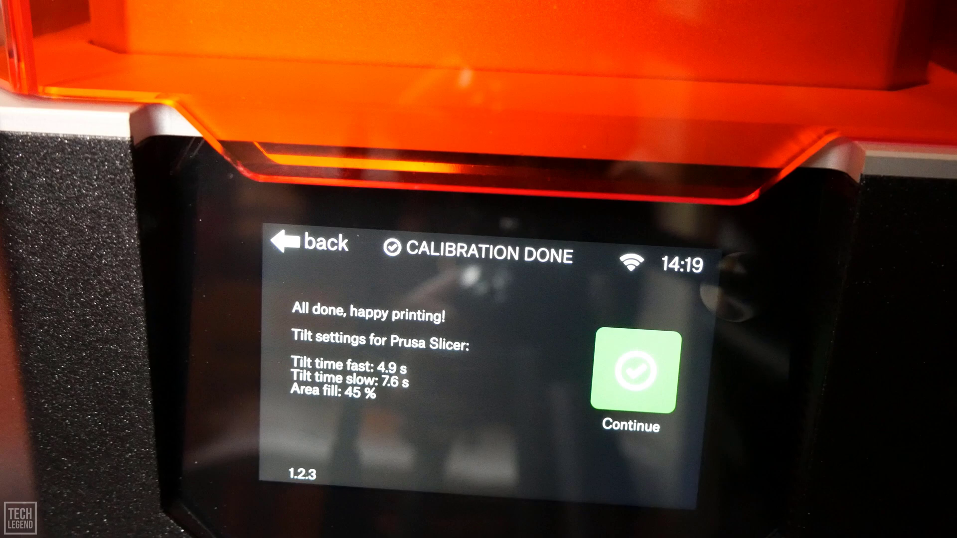
Accept the SL1's CALIBRATION DONE screen to return to the HOME menu
left_click(636, 370)
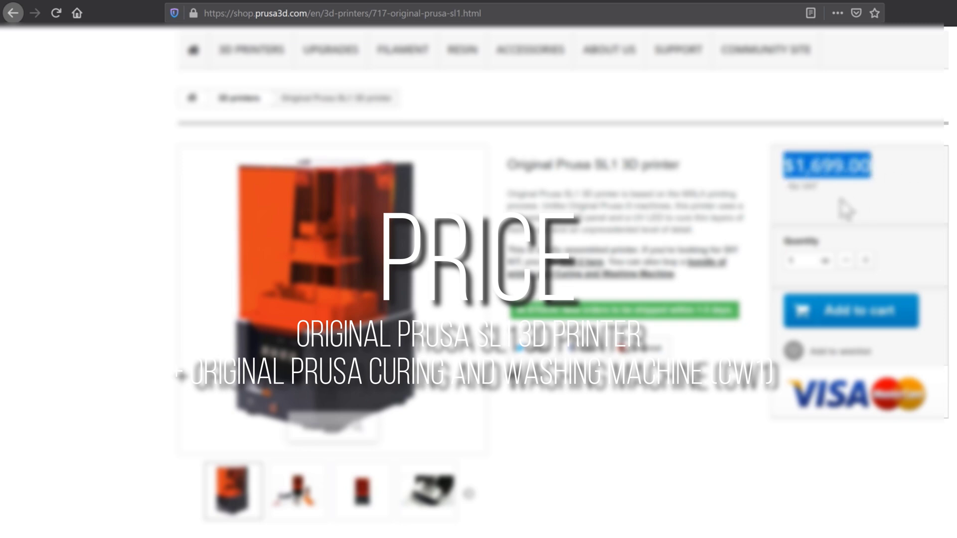
Browse the SL1 ($1,699.00), SL1 kit and SL1 kit + CW1 bundle pages, highlighting their text
left_click(827, 205)
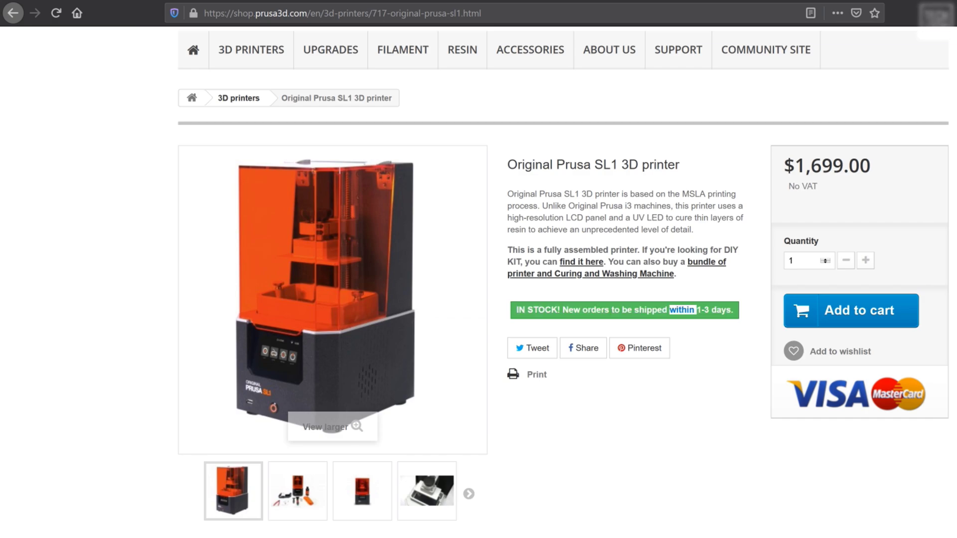
left_click(427, 491)
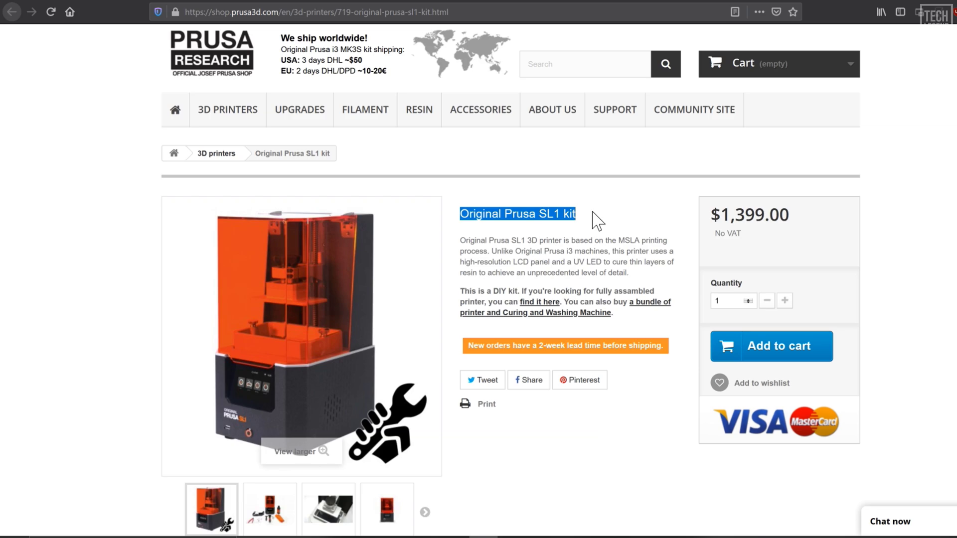
triple_click(567, 256)
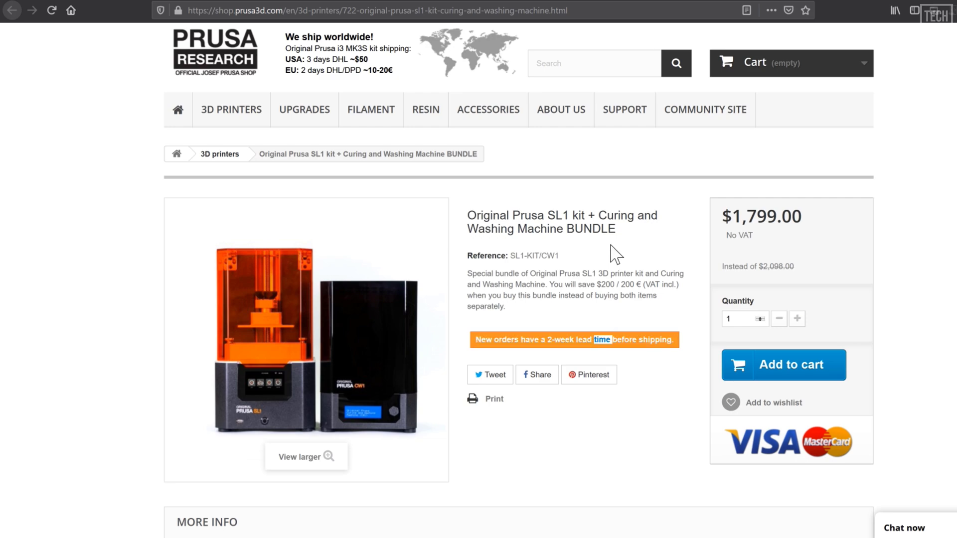
left_click_drag(457, 215, 674, 230)
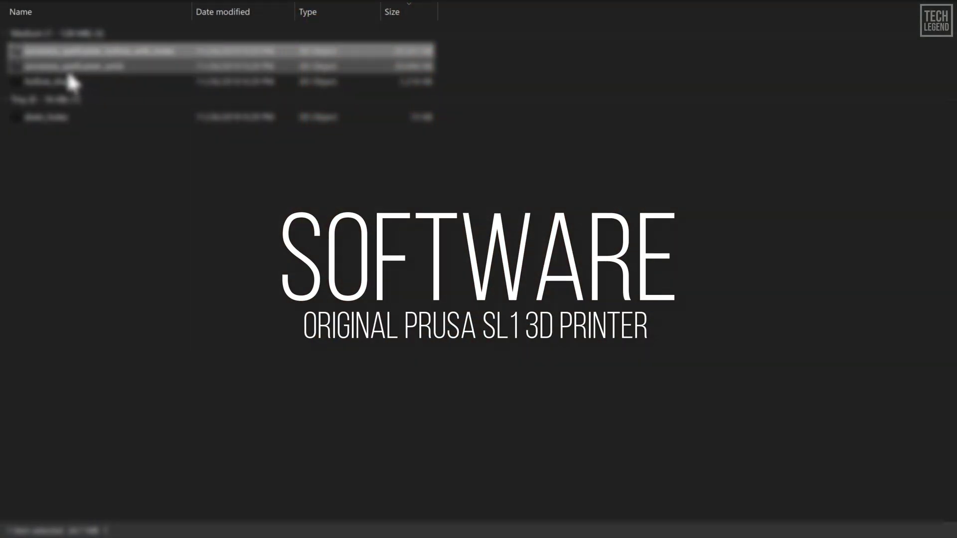
Load sorceress_spellcaster_solid.stl onto the SL1 bed and inspect it from below
left_click_drag(70, 69, 448, 234)
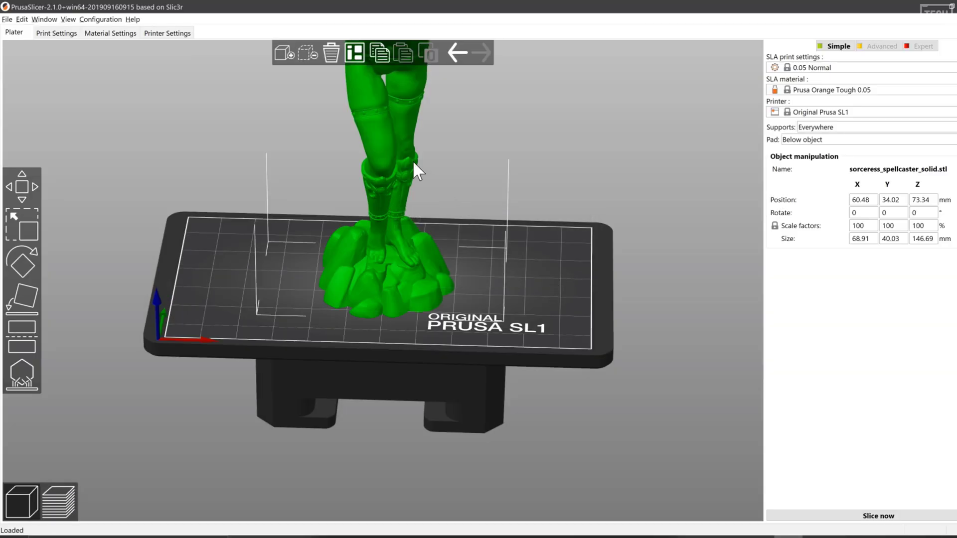
scroll(403, 145, "down", 5)
left_click_drag(395, 128, 492, 250)
scroll(492, 250, "up", 3)
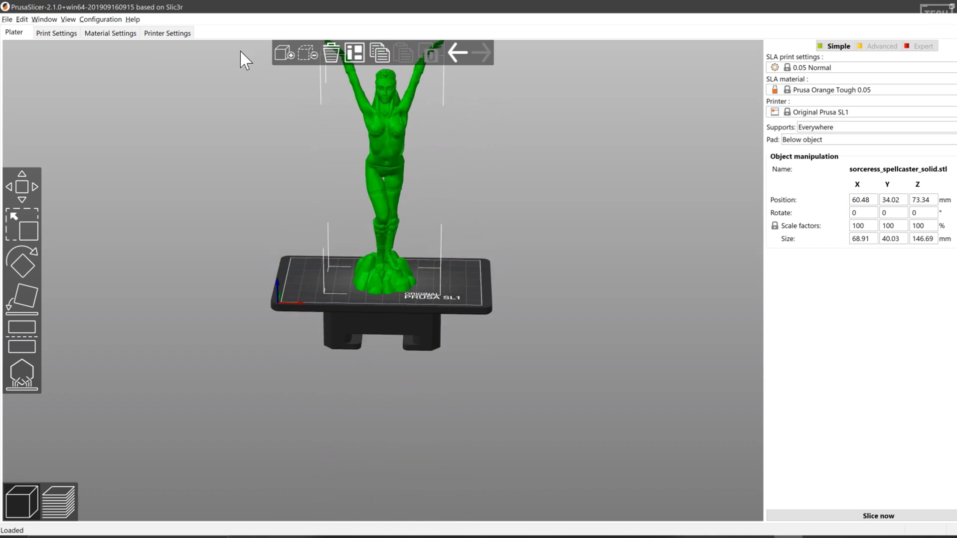
Shrink the figurine uniformly with the Scale tool
left_click(28, 230)
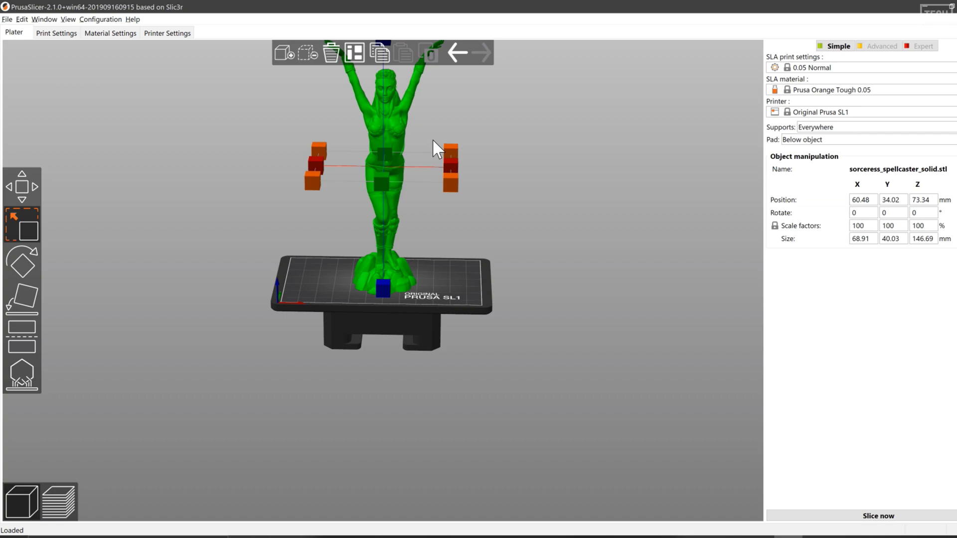
mouse_move(379, 288)
left_mouse_down()
mouse_move(387, 207)
mouse_move(383, 289)
left_mouse_up()
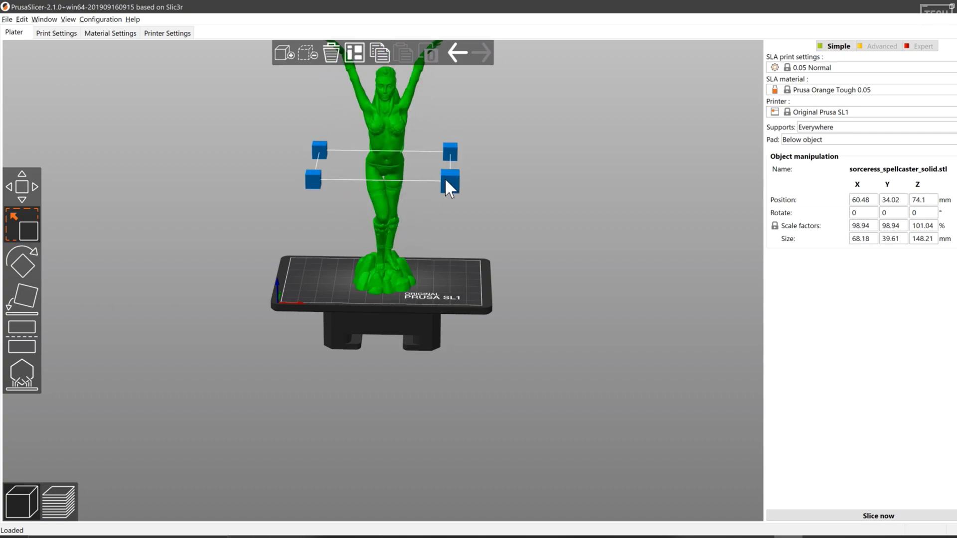
left_click_drag(446, 180, 388, 211)
scroll(377, 145, "up", 5)
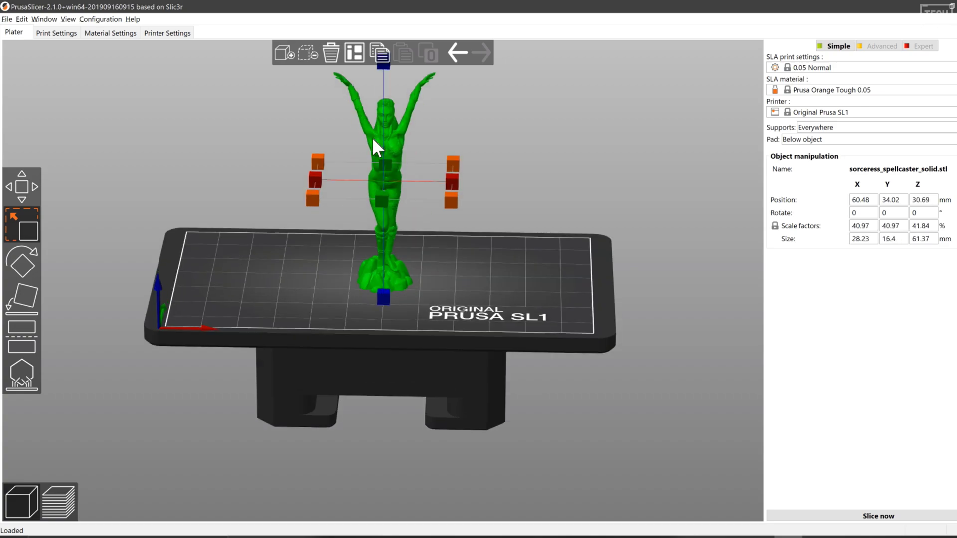
scroll(531, 311, "down", 4)
left_click_drag(531, 311, 645, 100)
Shift the figurine and keep shrinking it to about 32.8%, roughly 48 mm tall
left_click_drag(413, 291, 428, 144)
left_click_drag(392, 86, 394, 67)
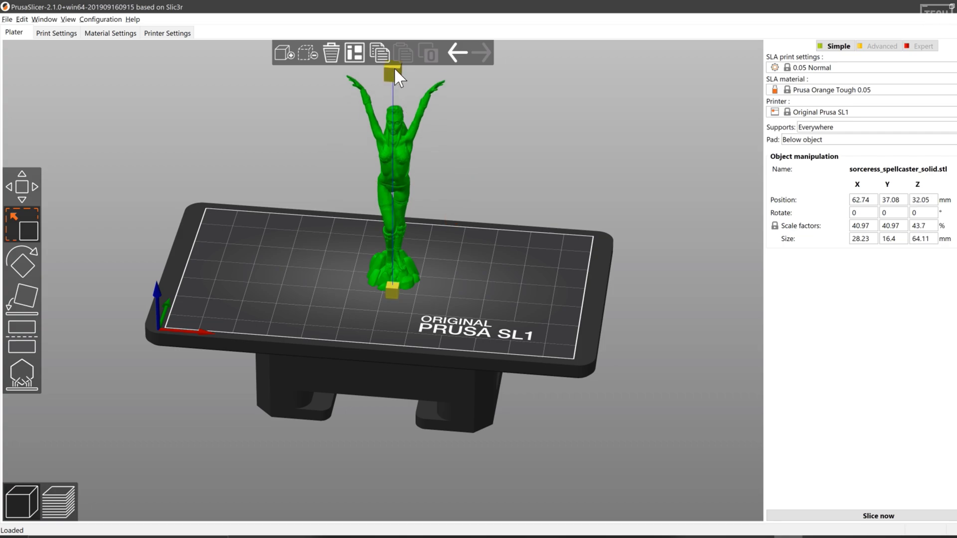
left_click_drag(456, 209, 418, 232)
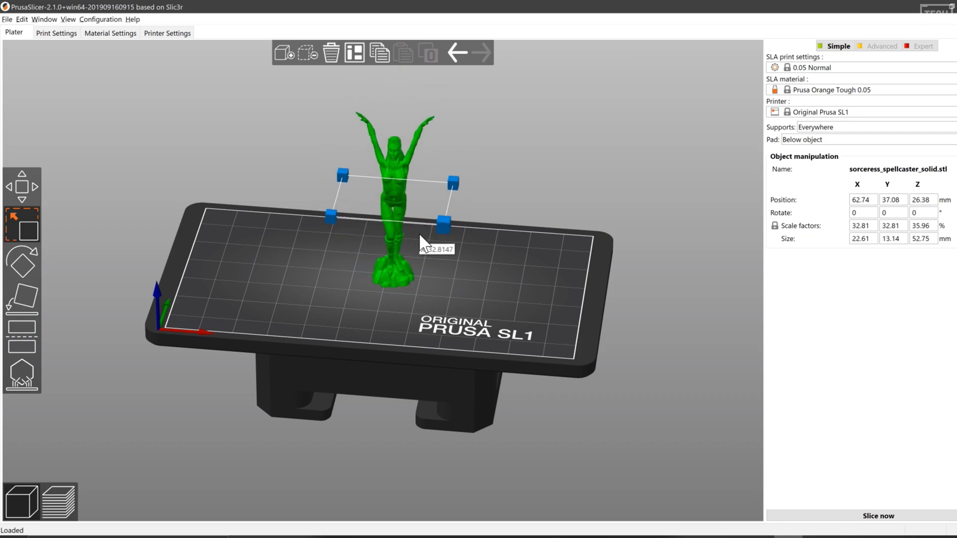
scroll(501, 172, "up", 5)
scroll(439, 131, "down", 5)
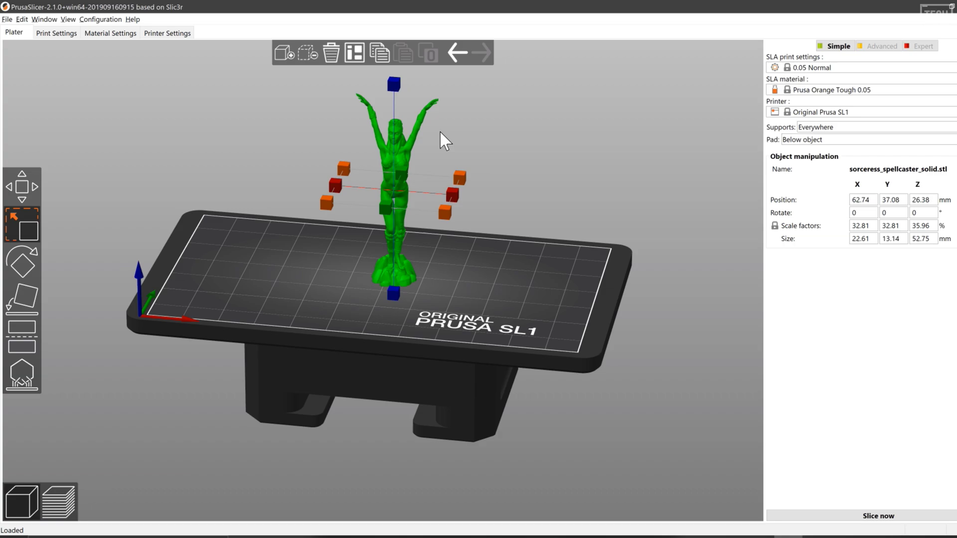
left_click_drag(395, 85, 405, 97)
scroll(403, 103, "up", 5)
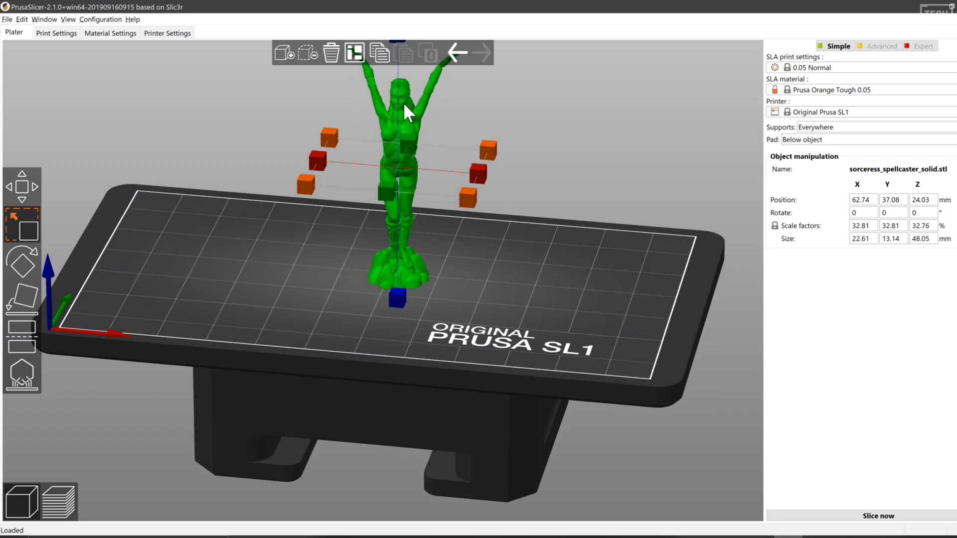
Check the figurine from front and isometric views and lower it toward the bed
key("1")
scroll(488, 190, "down", 5)
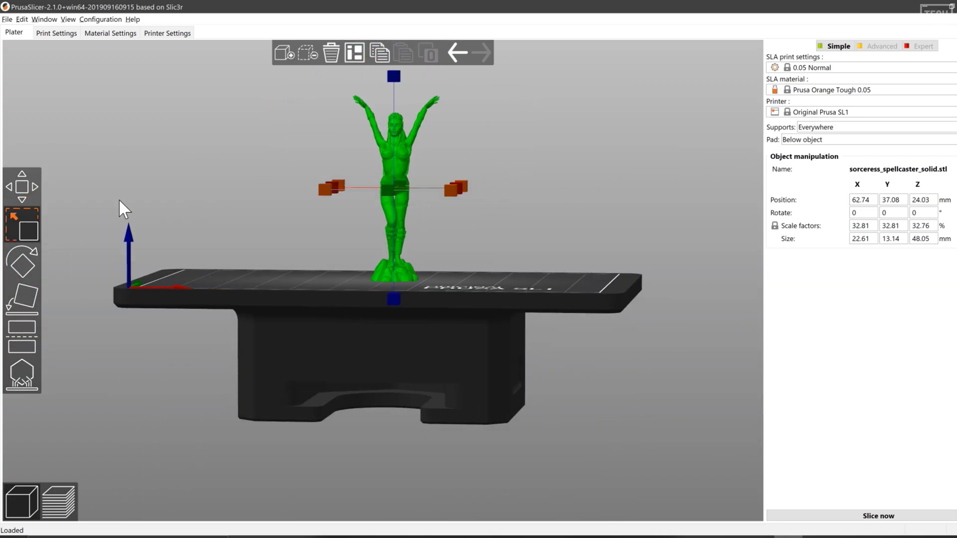
key("m")
key("0")
scroll(300, 169, "down", 2)
mouse_move(390, 80)
left_mouse_down()
mouse_move(398, 105)
mouse_move(397, 75)
mouse_move(398, 94)
mouse_move(398, 86)
left_mouse_up()
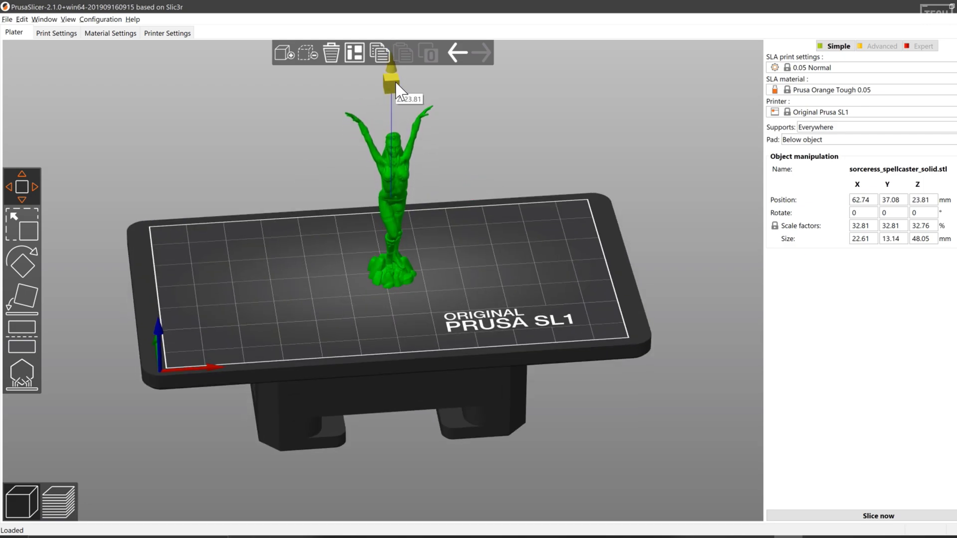
Try the Cut and Scale tools while orbiting the view around the figurine
left_click(20, 333)
left_click(24, 224)
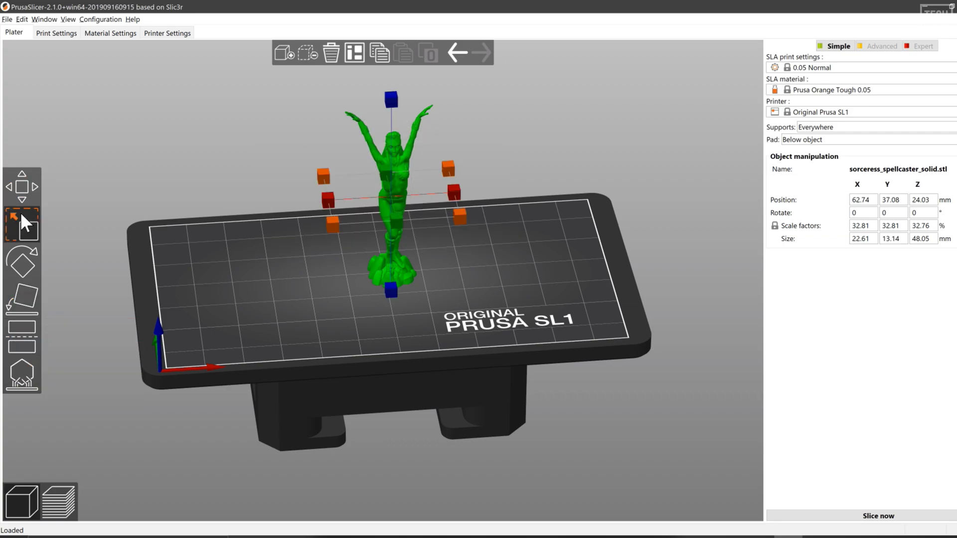
left_click_drag(246, 79, 219, 188)
scroll(218, 188, "up", 5)
scroll(575, 179, "down", 3)
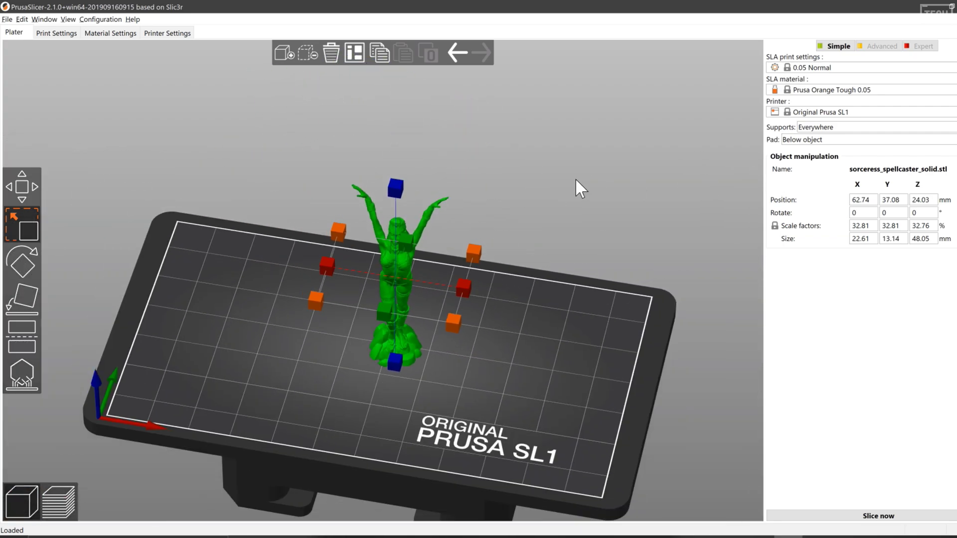
left_click_drag(410, 350, 417, 344)
Tilt the figurine slightly to 22.61 × 16.74 × 48.15 mm and slice it
left_click(20, 264)
left_click_drag(133, 274, 393, 319)
left_click_drag(382, 321, 379, 349)
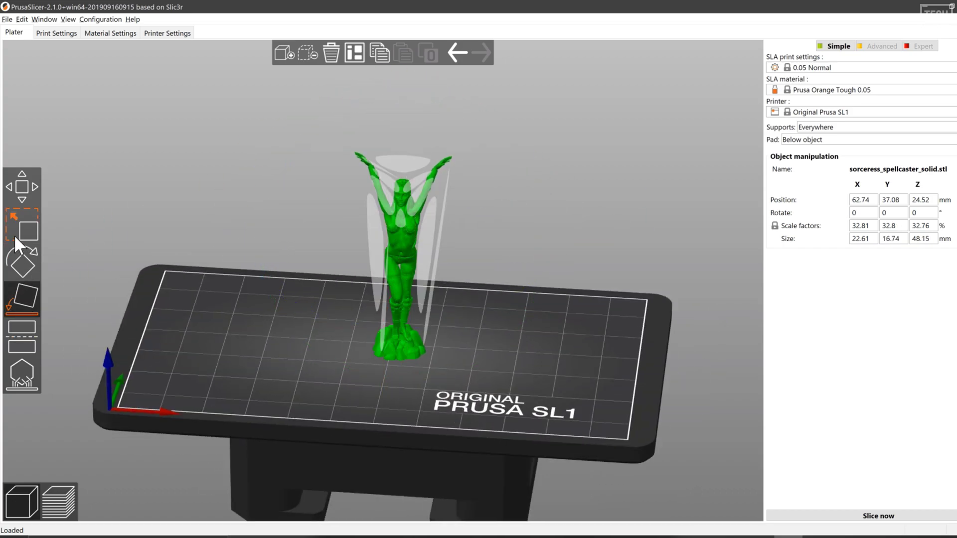
left_click(22, 187)
left_click(906, 515)
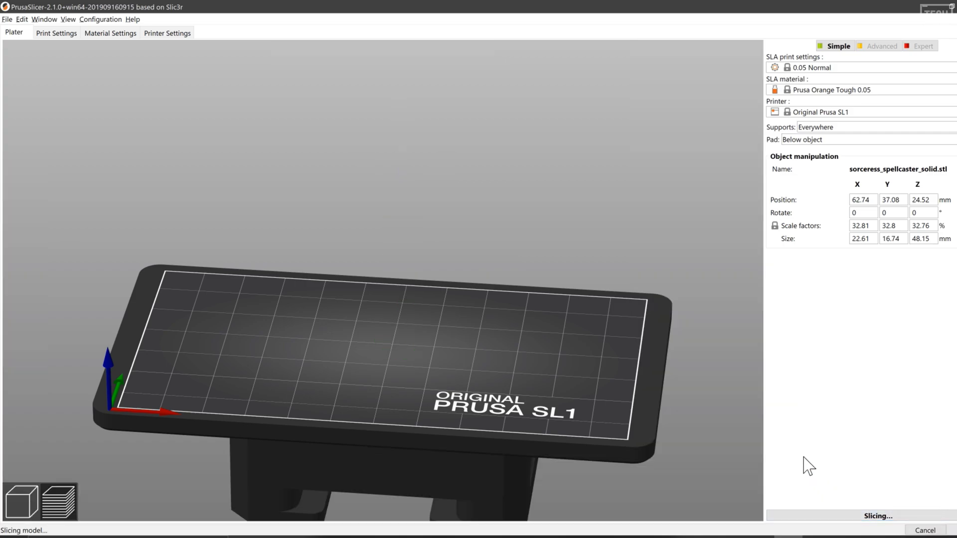